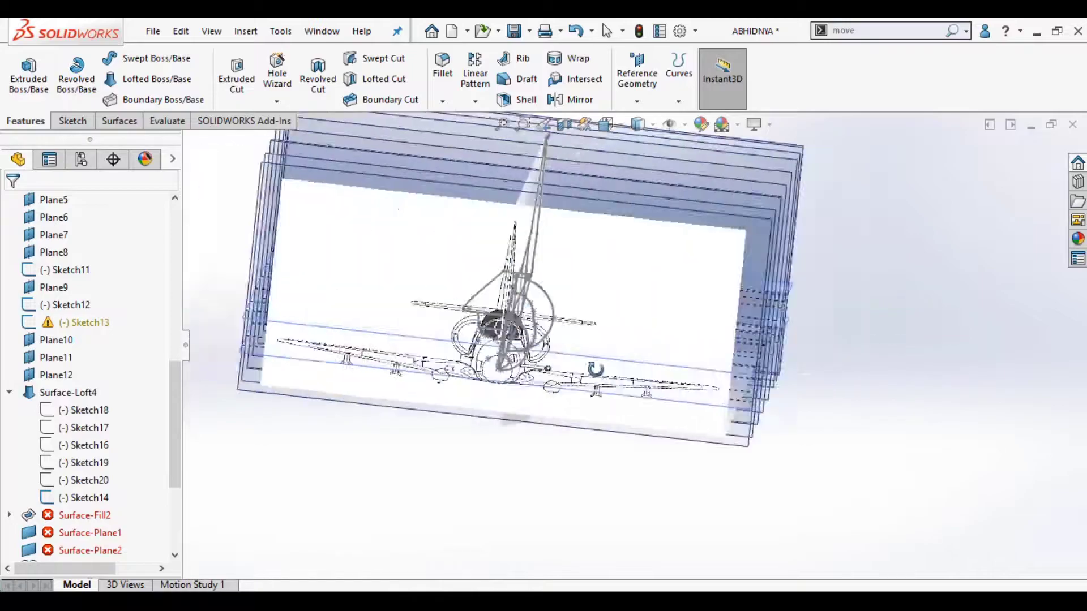
- Add Sketch11 and Sketch12 as extra profiles in Surface-Loft4
click(489, 338)
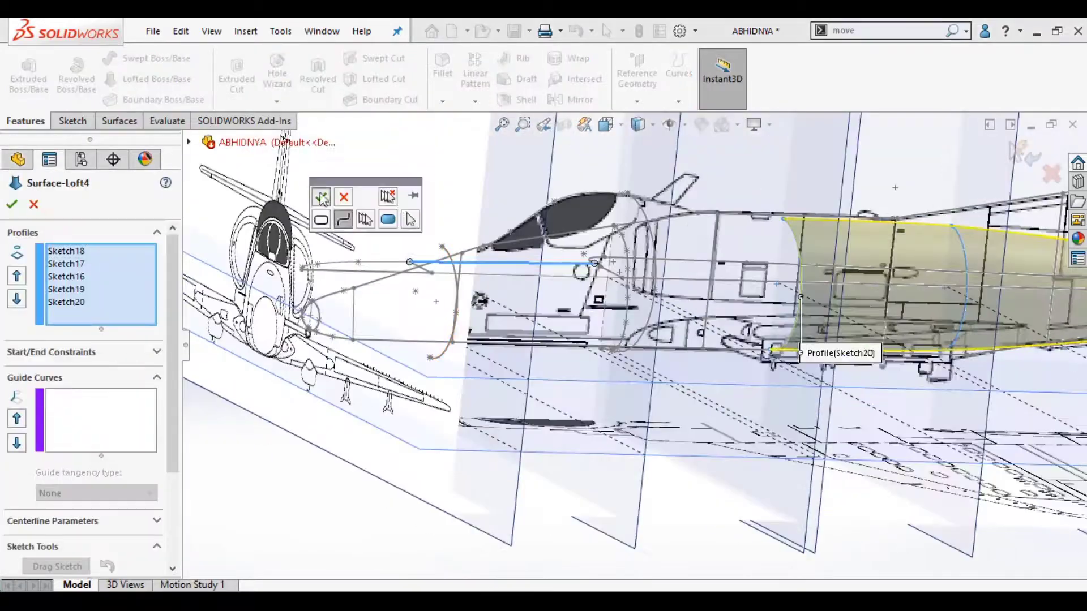
click(315, 317)
mouse_move(315, 317)
middle_down()
mouse_move(552, 342)
mouse_move(560, 355)
mouse_move(837, 376)
middle_up()
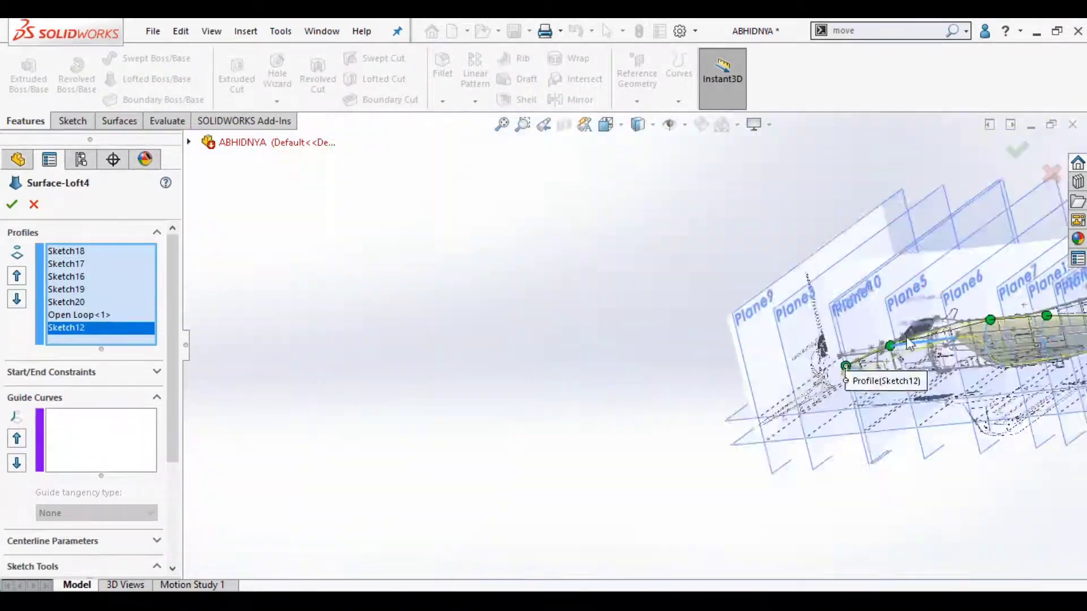
right_click(90, 313)
click(145, 344)
- Accept and rebuild the loft, discarding the Sketch20 edit and cancelling the mirror
click(12, 204)
mouse_move(12, 203)
middle_down()
mouse_move(199, 370)
mouse_move(340, 396)
middle_up()
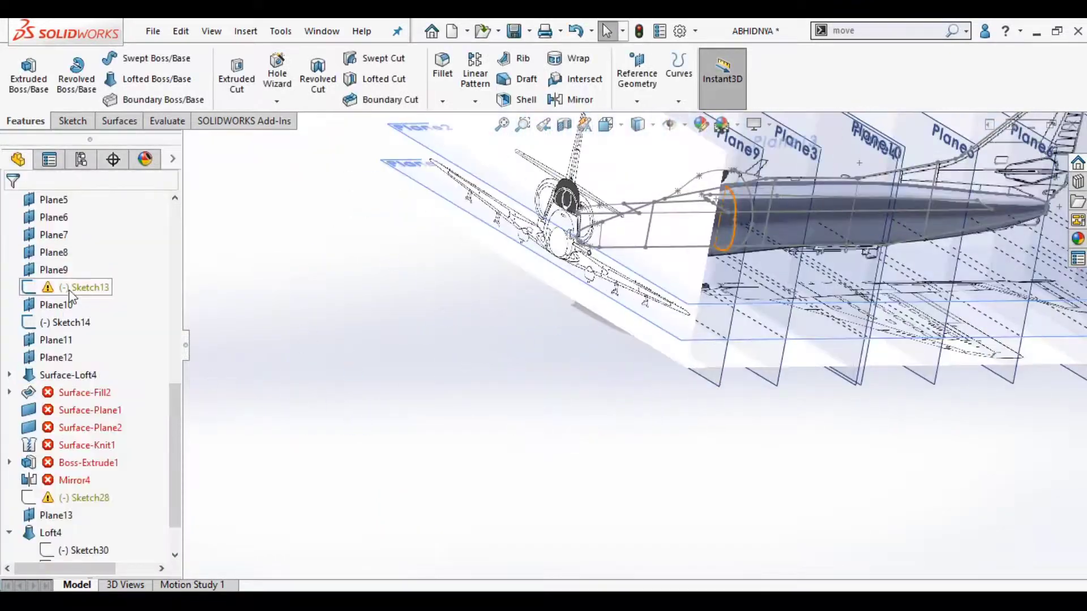
key(Escape)
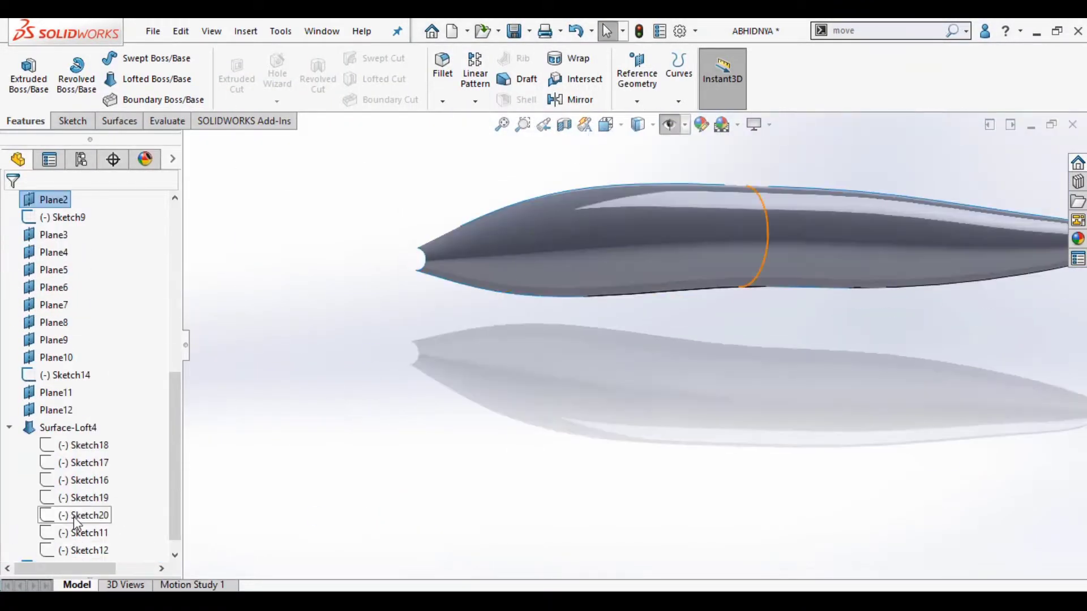
click(1052, 175)
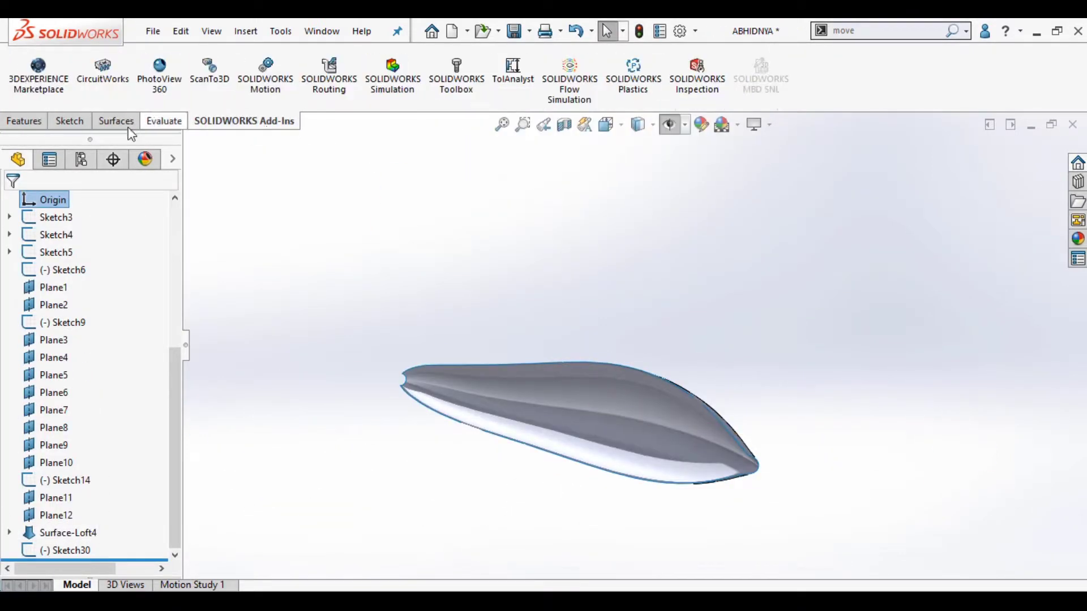
key(Escape)
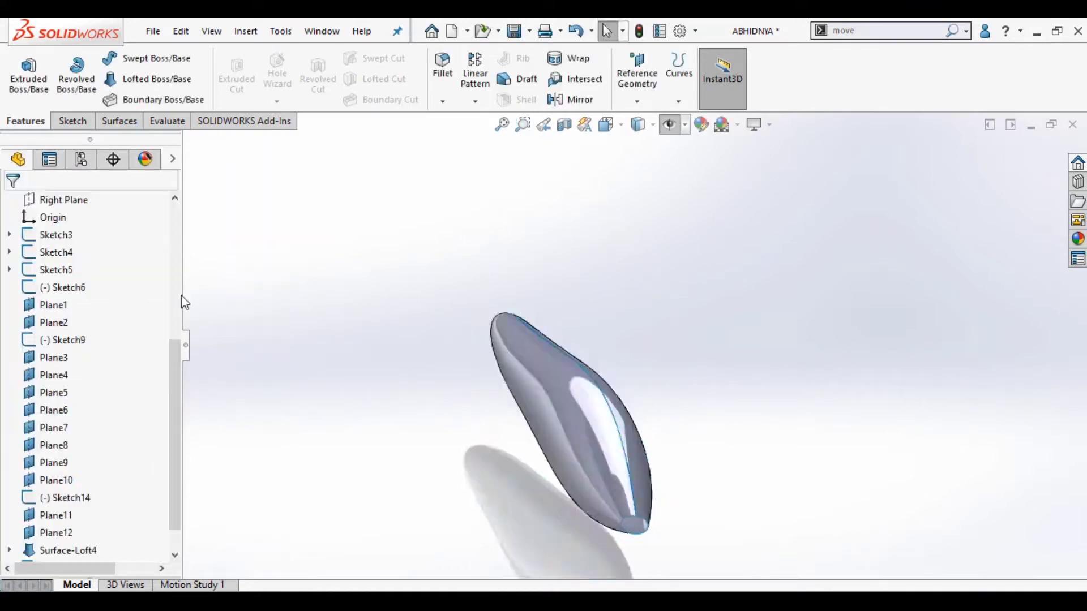
- Create Plane14 offset 20 mm from the Front Plane and start a sketch on it
click(61, 540)
middle_drag(396, 481, 464, 502)
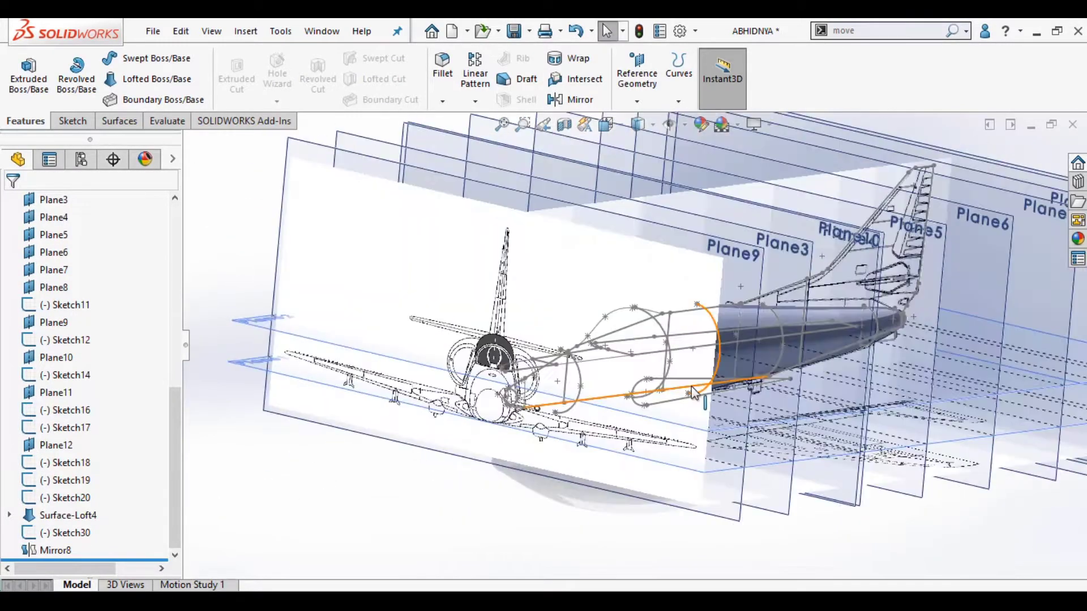
middle_drag(379, 328, 718, 249)
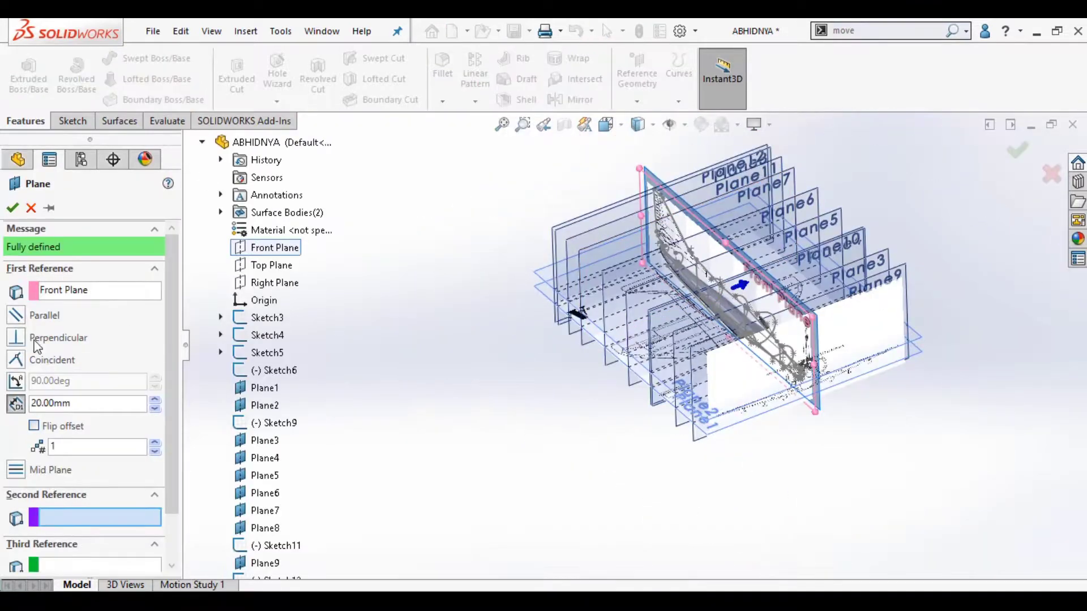
key(Return)
click(72, 121)
click(22, 73)
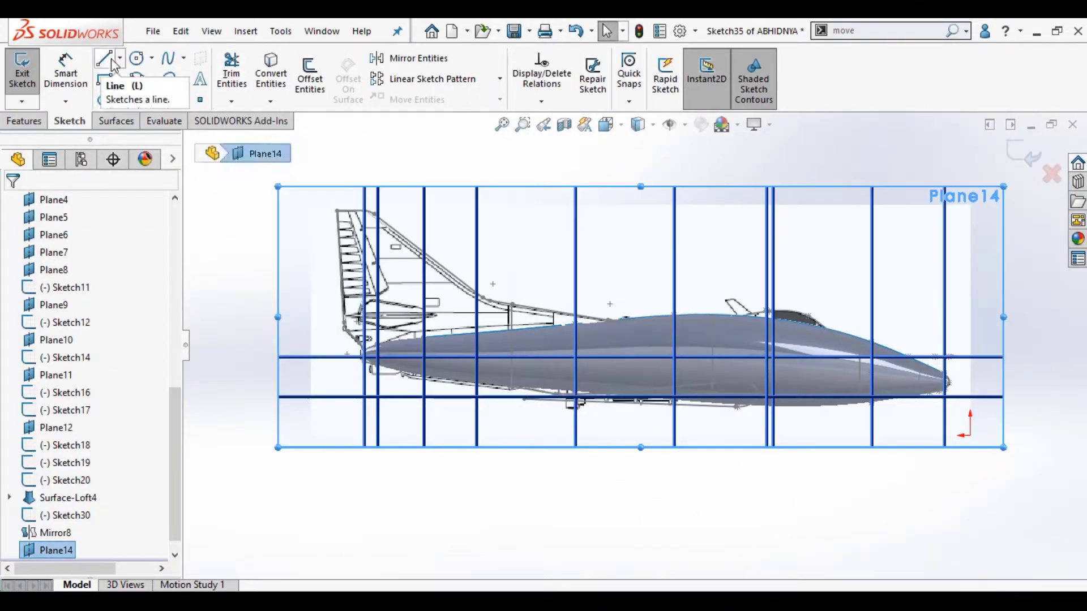
scroll(668, 390, down, 3)
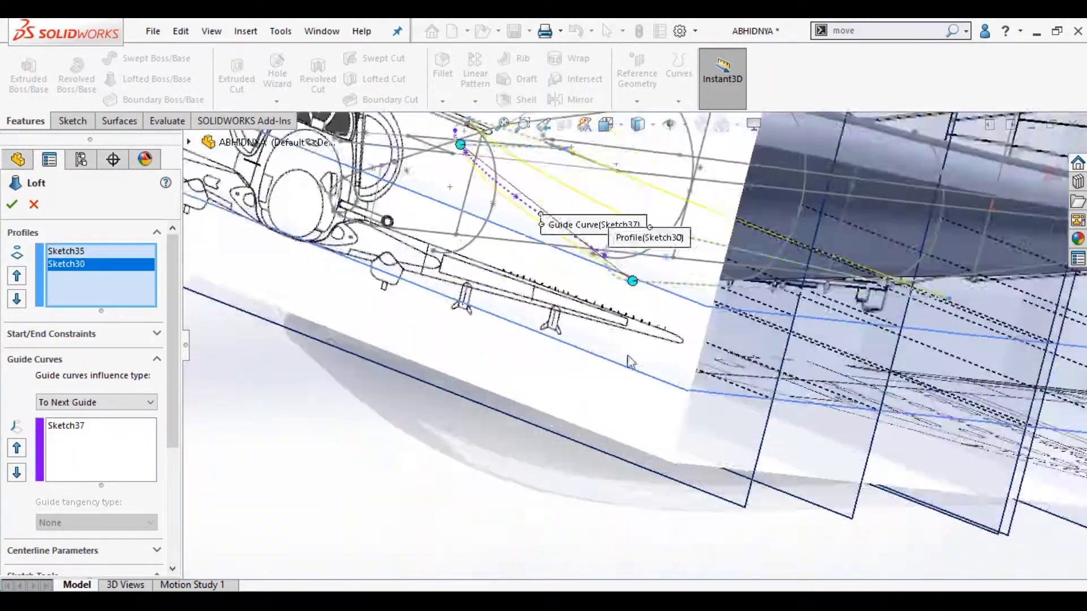
- Loft the side intake between Sketch35 and Sketch30 and pick the nose edge for the fill
click(602, 235)
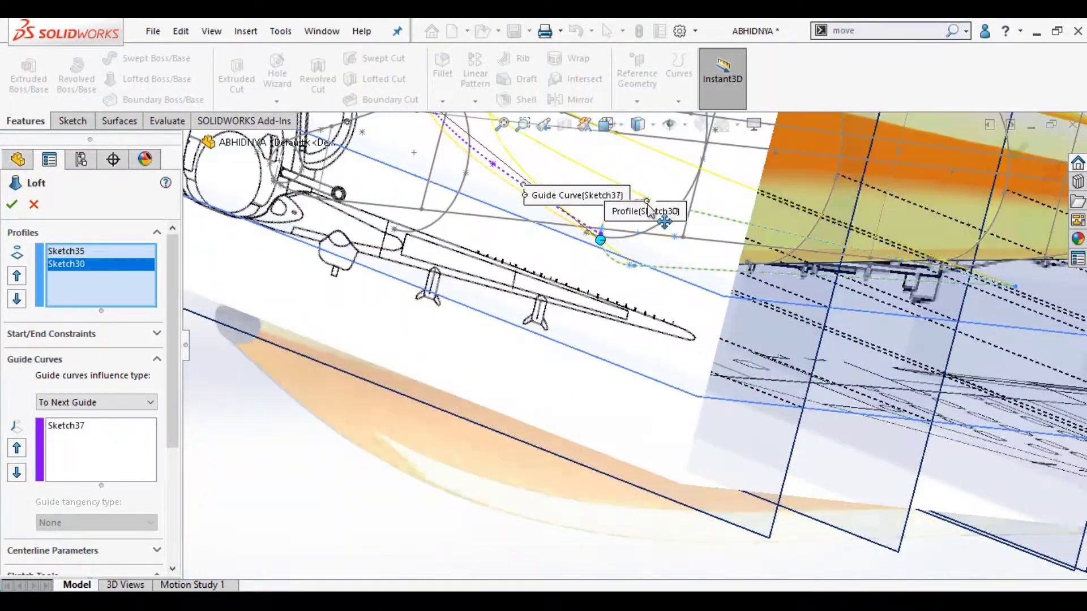
middle_drag(602, 235, 397, 264)
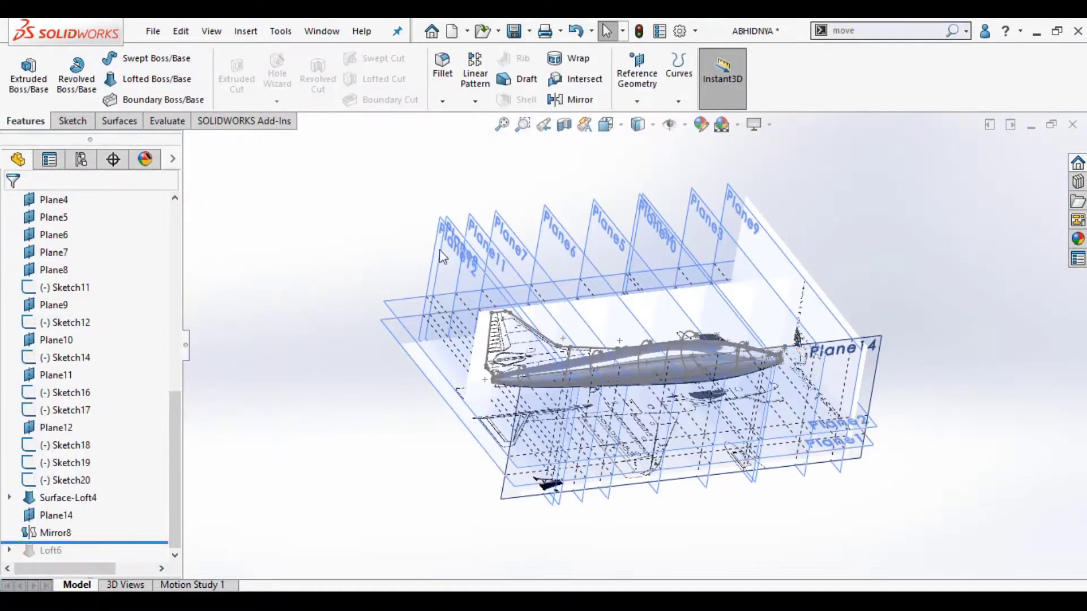
click(472, 396)
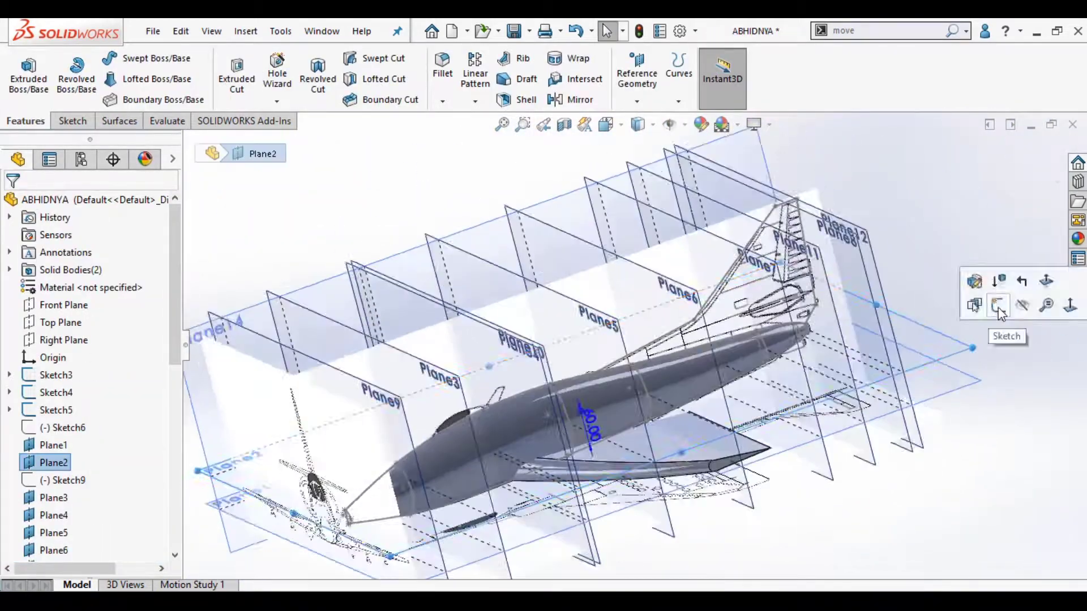
- Sketch the tail fin's root ellipse on Plane2 and its tip profile on Plane15
click(998, 306)
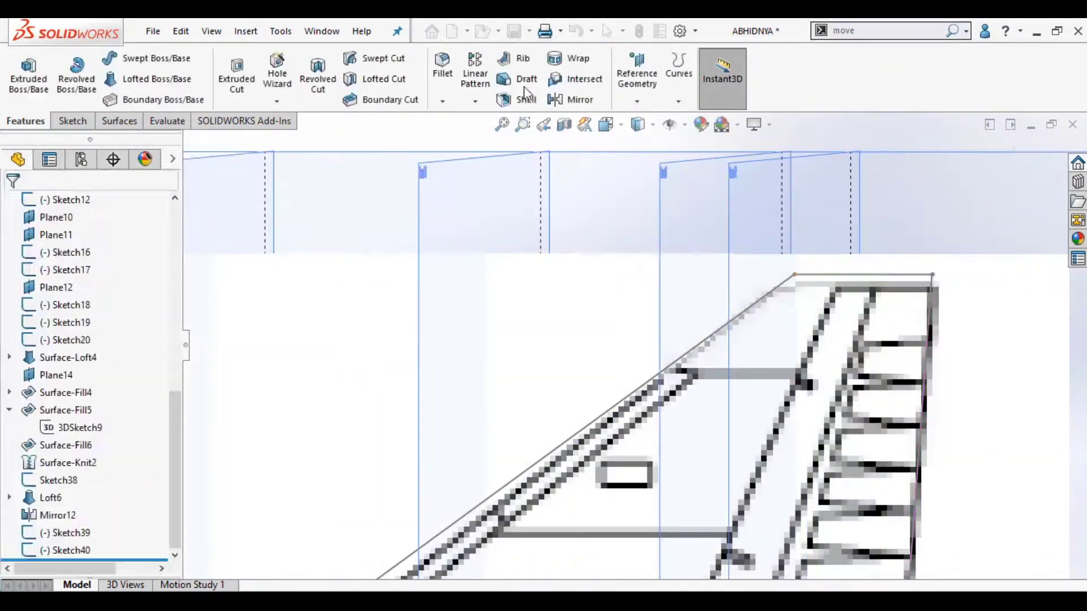
click(997, 258)
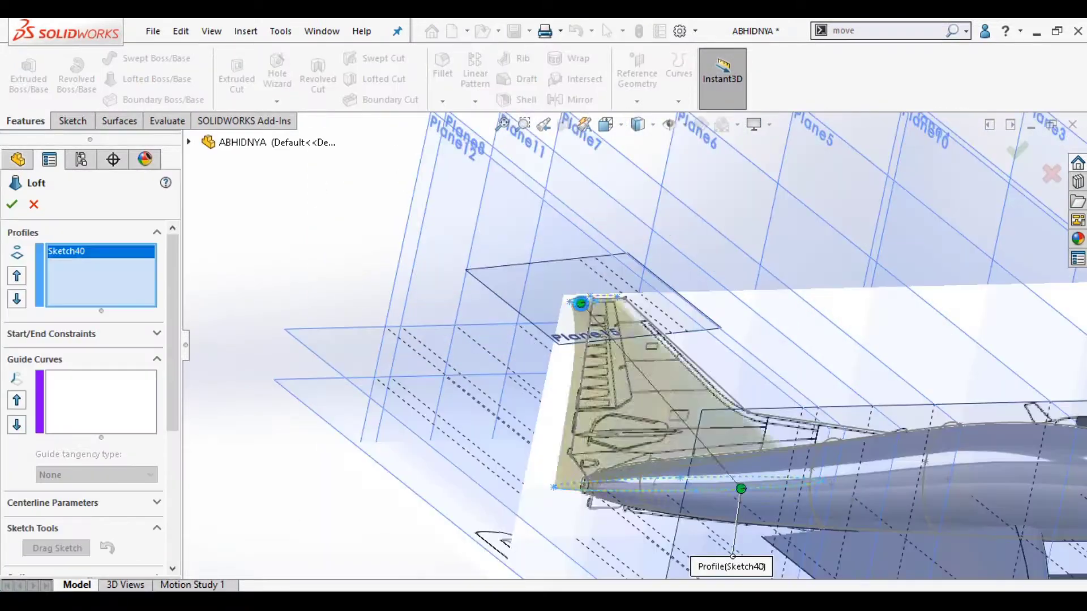
click(582, 302)
middle_drag(582, 302, 663, 373)
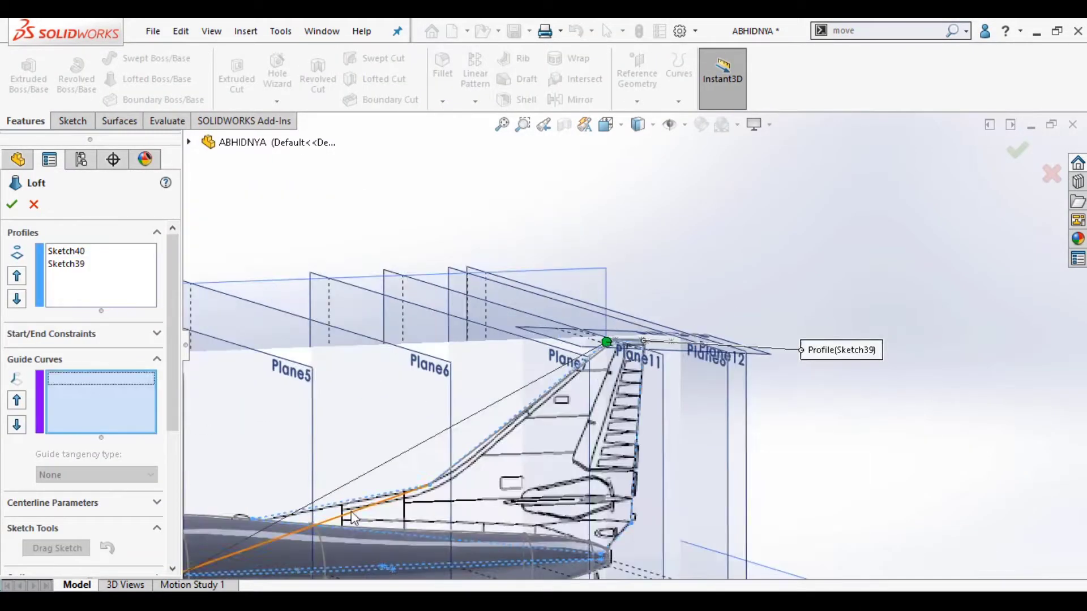
- Loft the tail fin from Sketch40 to Sketch41 with Sketch42 as the guide curve
click(351, 511)
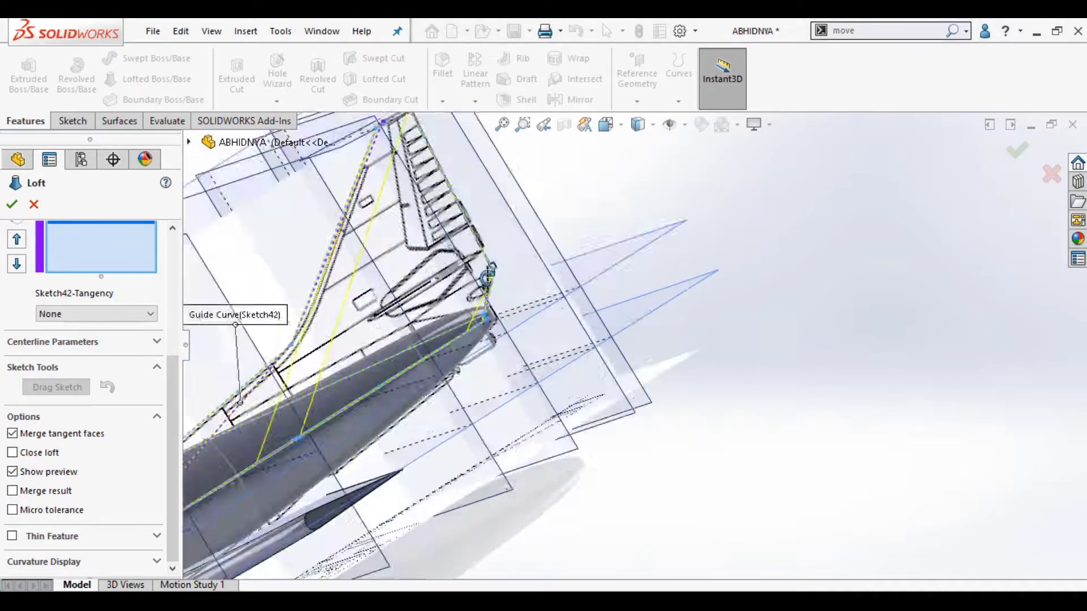
middle_drag(491, 304, 759, 193)
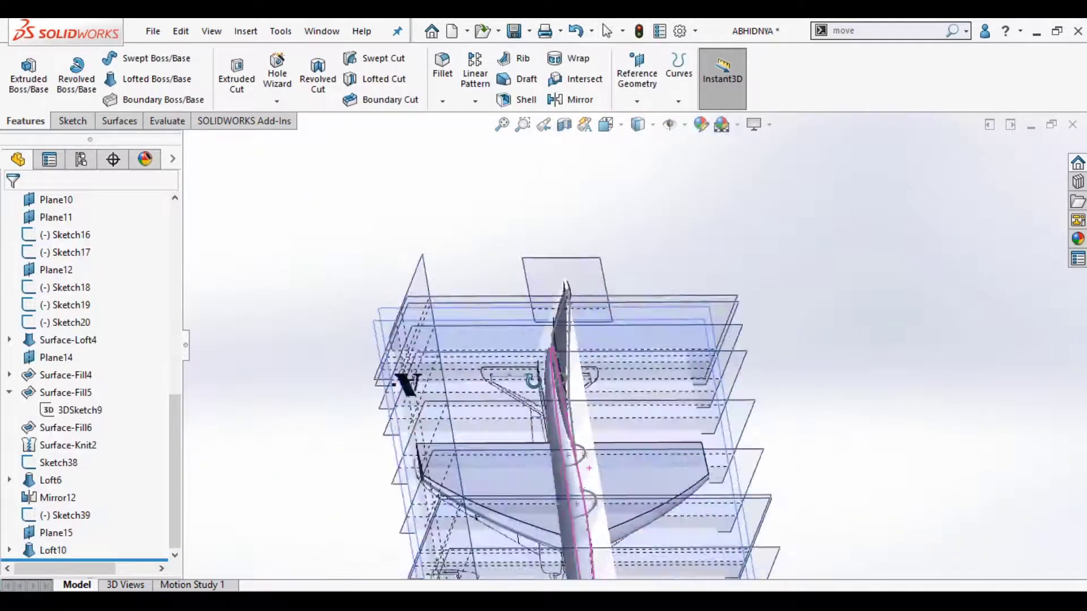
mouse_move(532, 380)
middle_down()
mouse_move(707, 499)
mouse_move(785, 502)
middle_up()
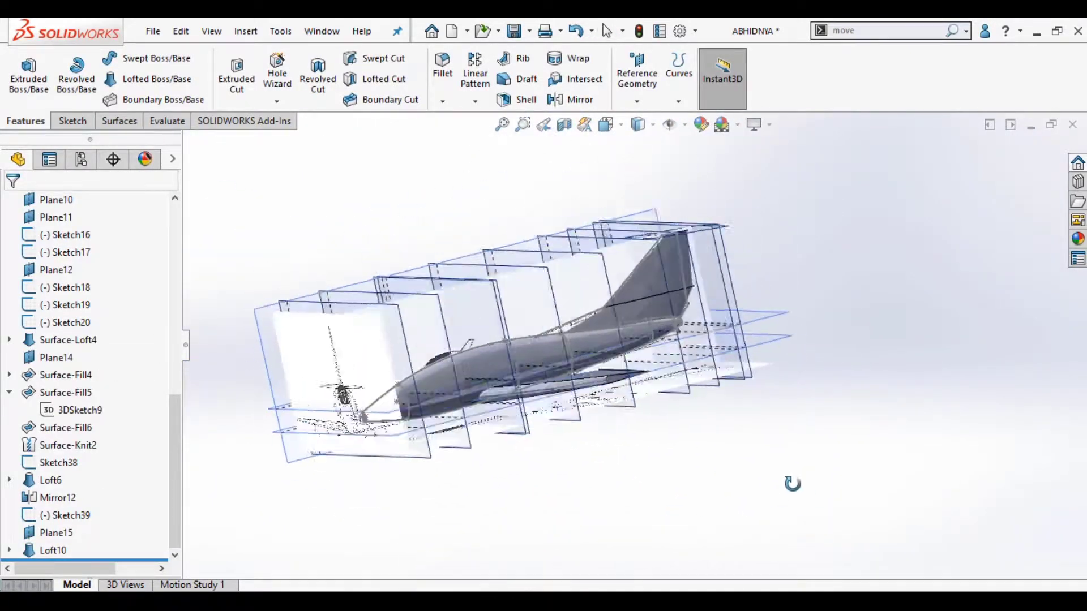
mouse_move(651, 458)
middle_down()
mouse_move(619, 449)
mouse_move(359, 478)
mouse_move(393, 518)
mouse_move(635, 353)
middle_up()
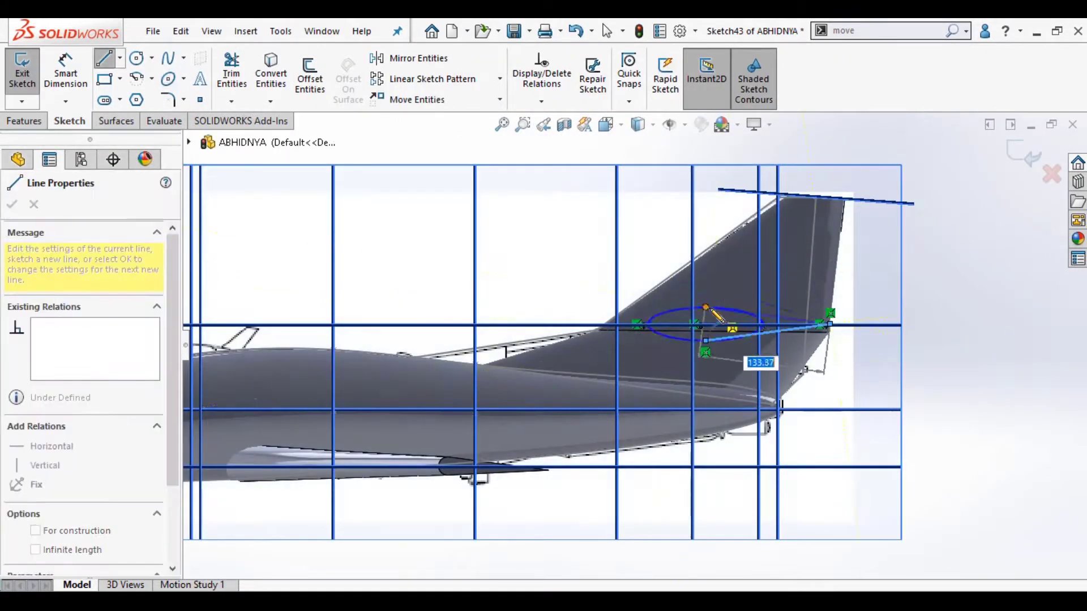
- Finish the trimmed-ellipse tailplane root sketch on the tail
key(Escape)
scroll(715, 314, down, 3)
scroll(671, 355, down, 5)
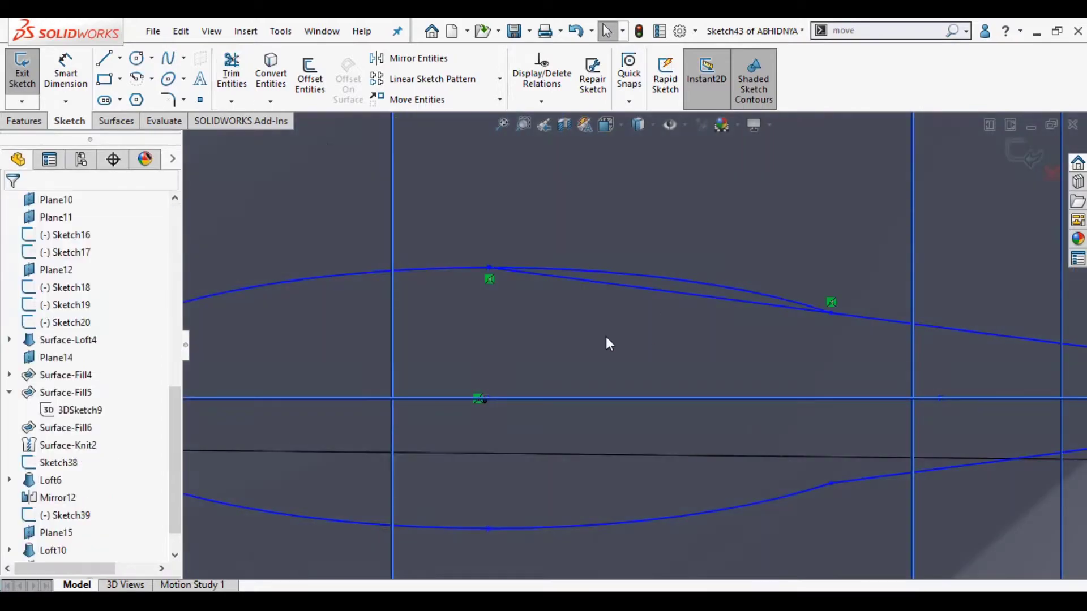
scroll(606, 338, up, 5)
middle_drag(628, 433, 916, 292)
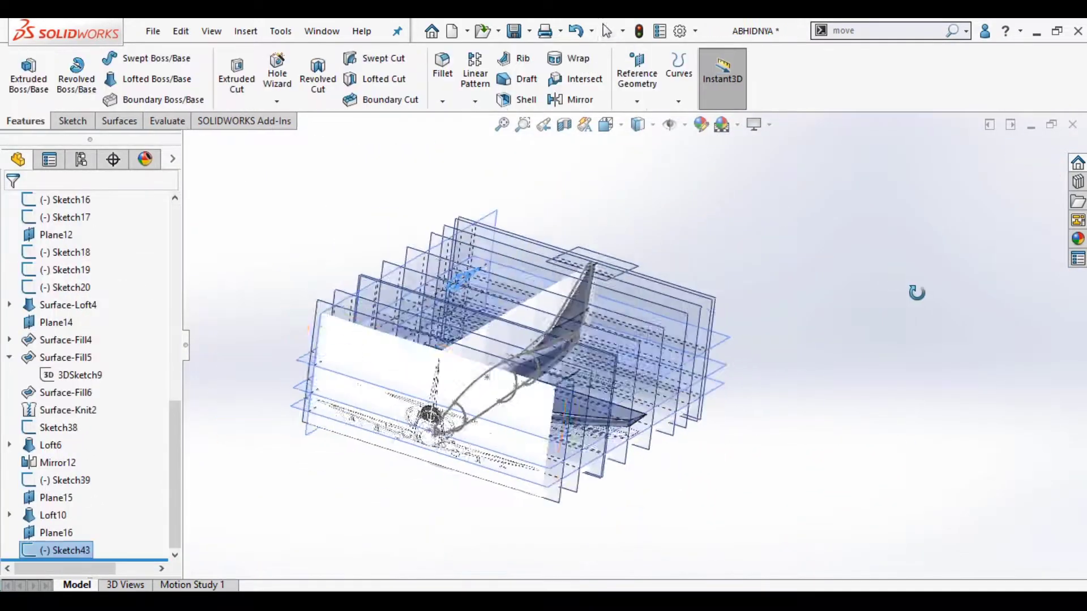
- Insert Plane16 offset 120 mm from the Front Plane and sketch the tip profile on it
click(62, 238)
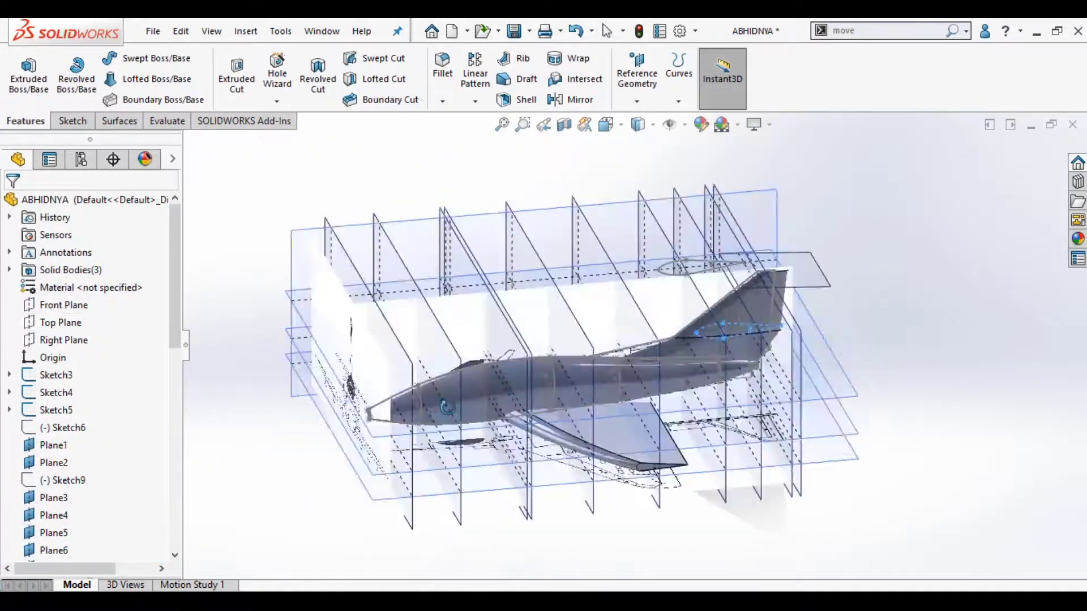
click(637, 101)
click(12, 207)
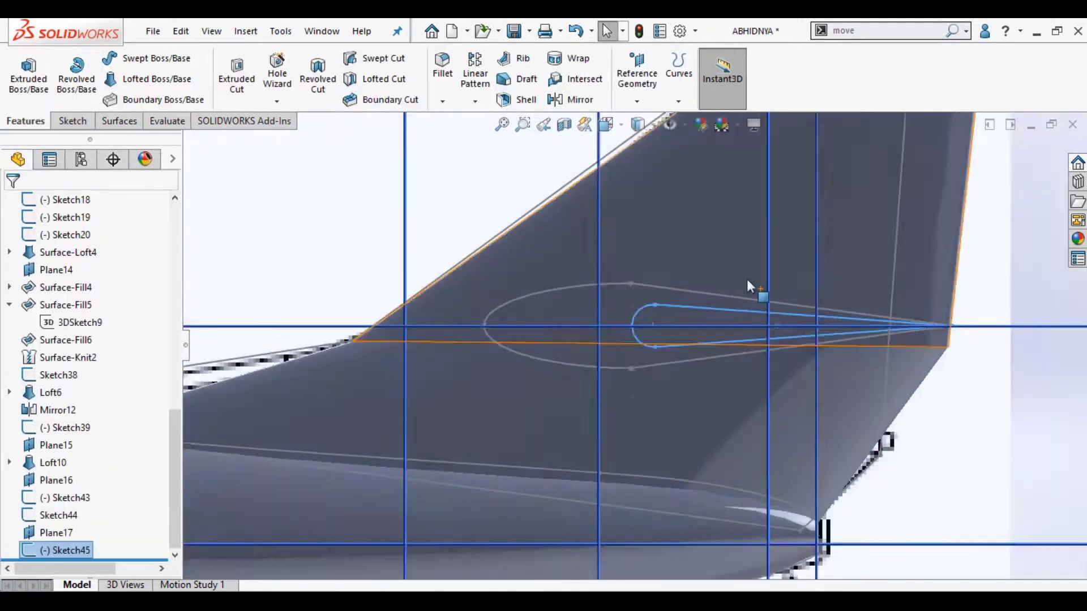
middle_drag(746, 280, 812, 354)
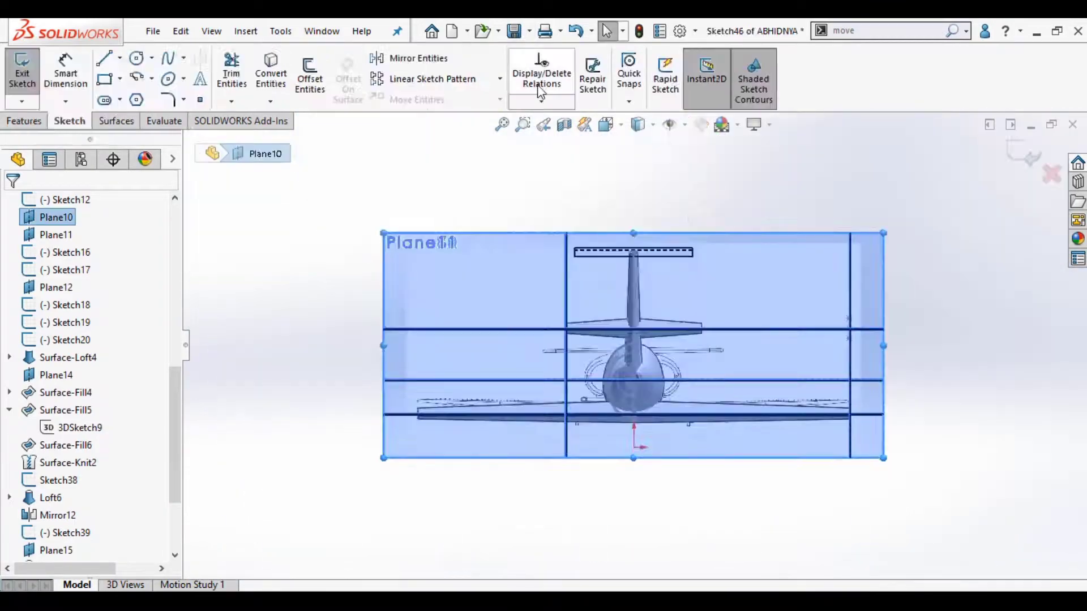
- Trace a four-point spline around the right air intake outline
scroll(639, 345, down, 5)
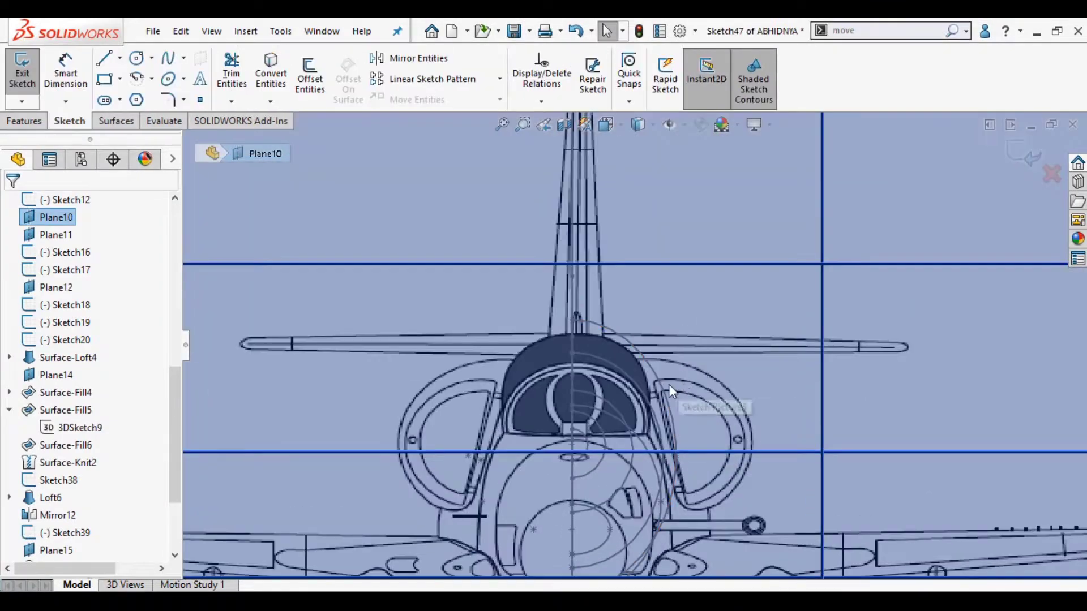
click(645, 358)
click(685, 364)
click(735, 394)
click(752, 439)
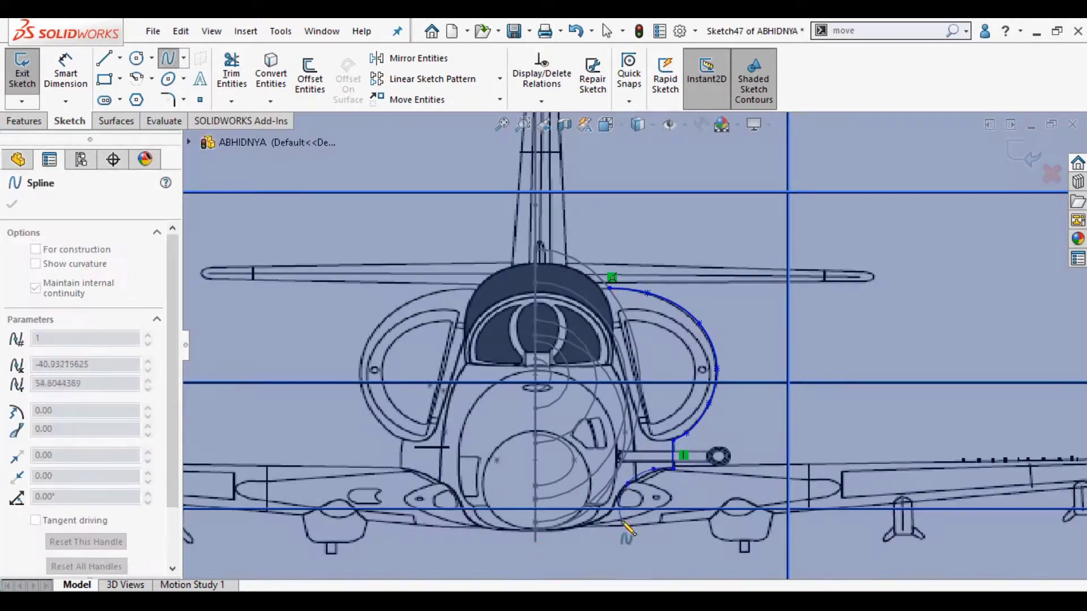
key(Escape)
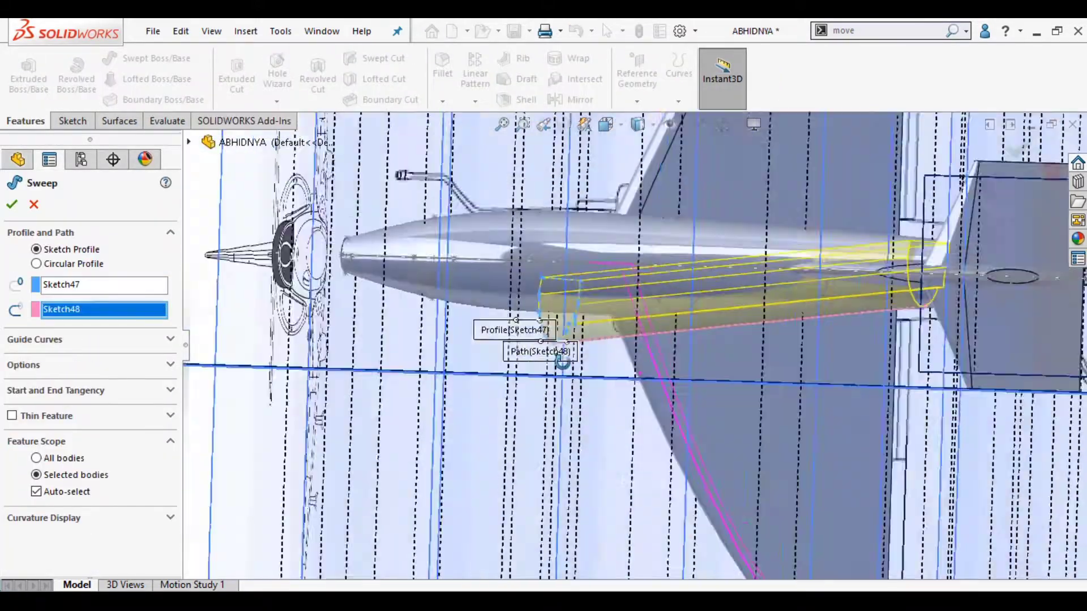
- Finish the Sketch47-along-Sketch48 intake sweep and start Sketch53 on the Front Plane
middle_drag(549, 314, 624, 392)
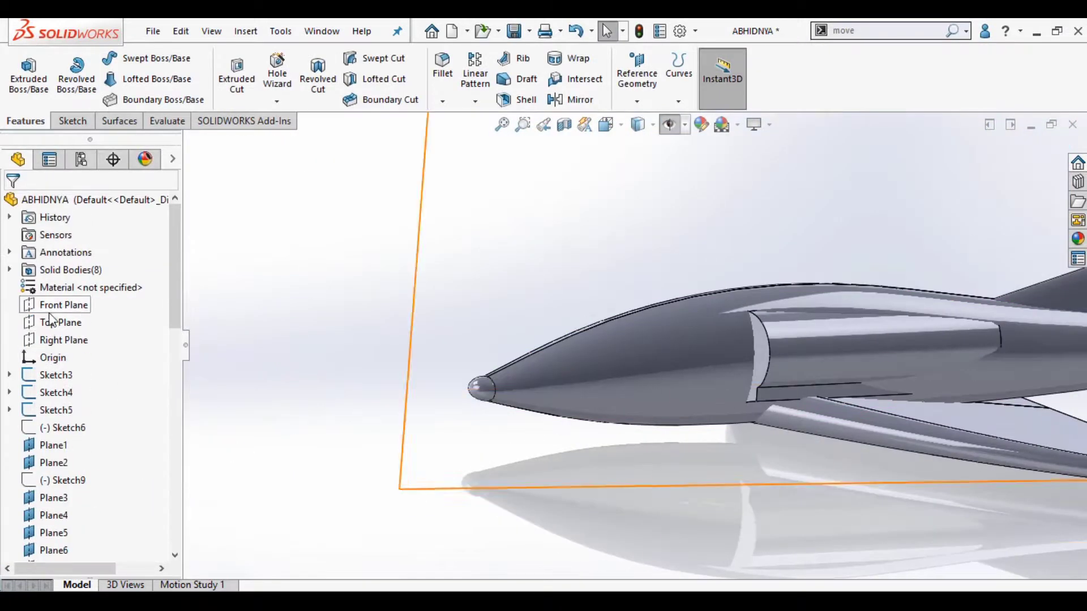
click(54, 309)
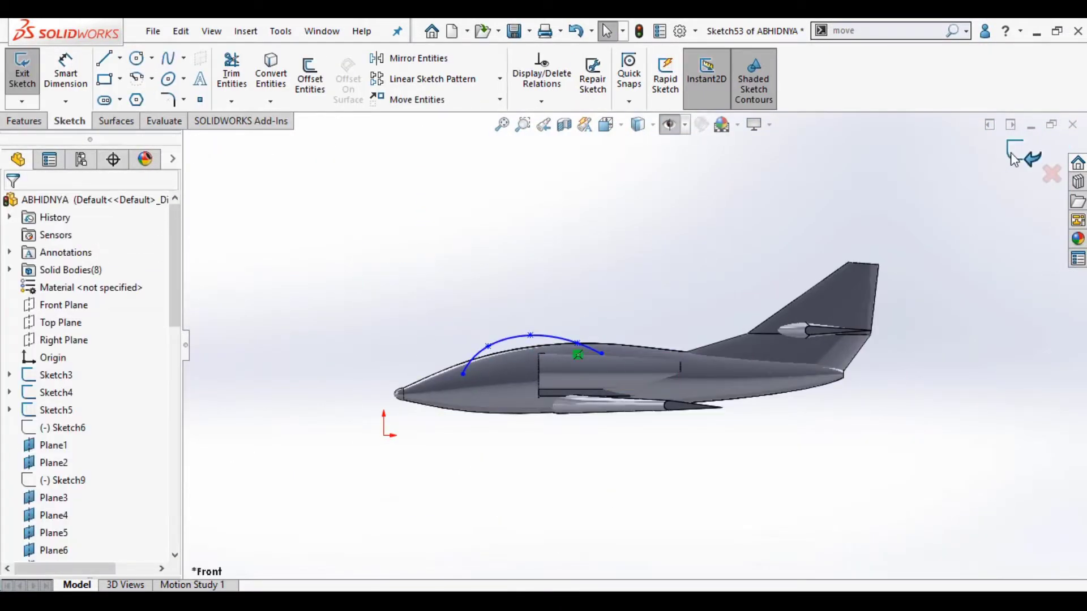
- Create Plane19 perpendicular to the canopy curve at its end point
click(650, 119)
scroll(474, 399, down, 3)
click(473, 396)
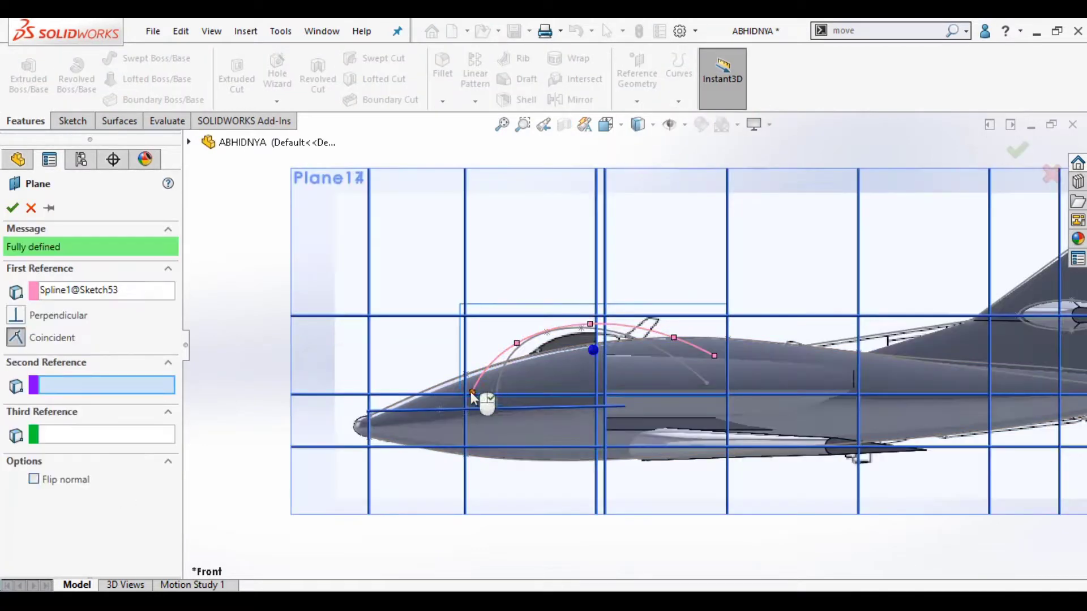
key(ctrl+b)
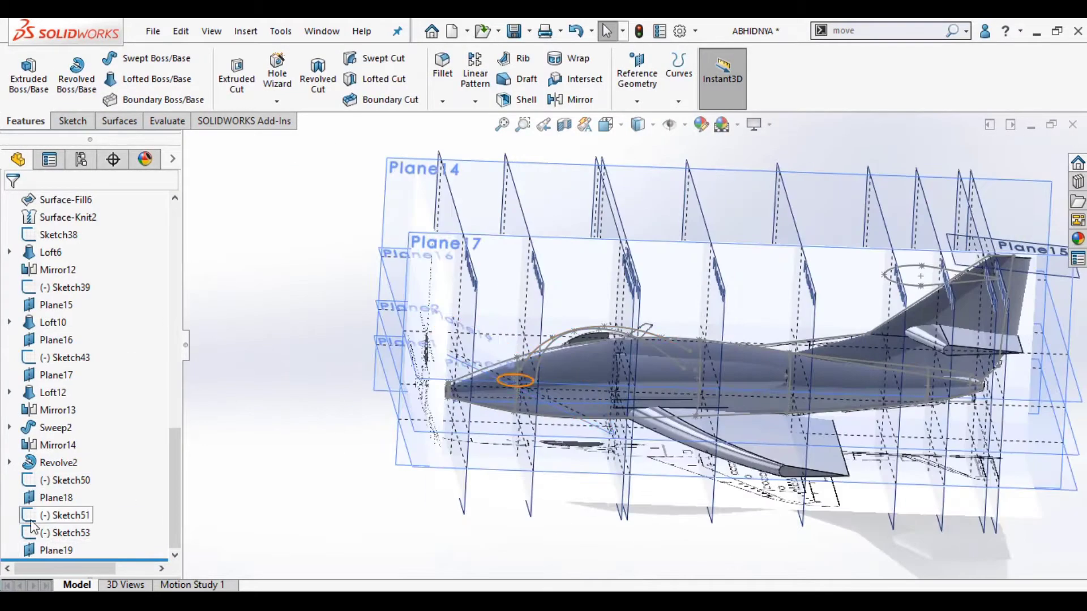
- Delete the old canopy Sketch50 together with Plane18
click(651, 340)
key(Delete)
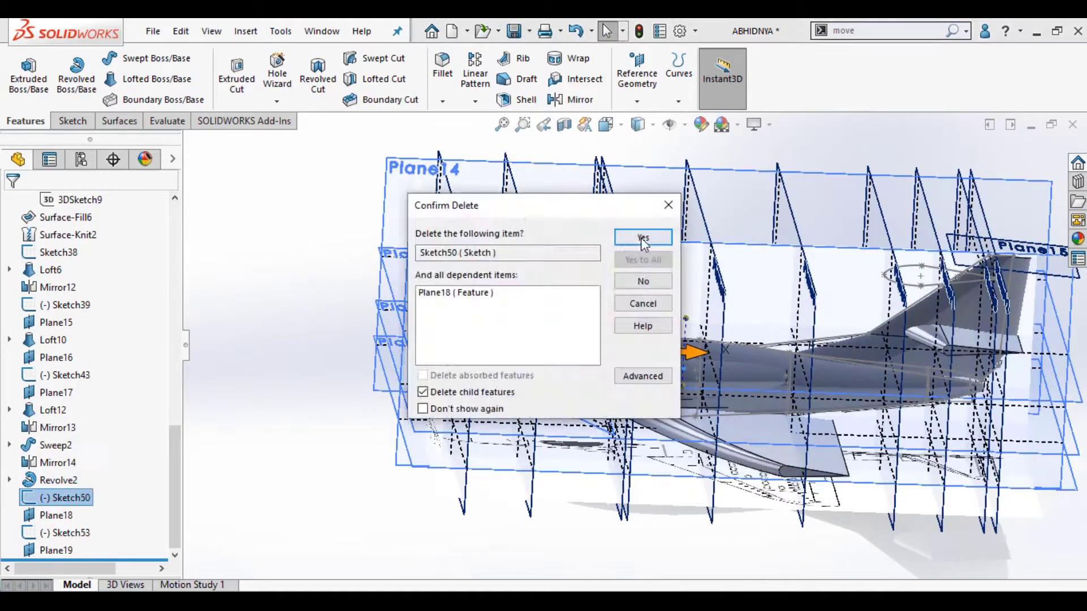
key(Return)
scroll(503, 453, down, 5)
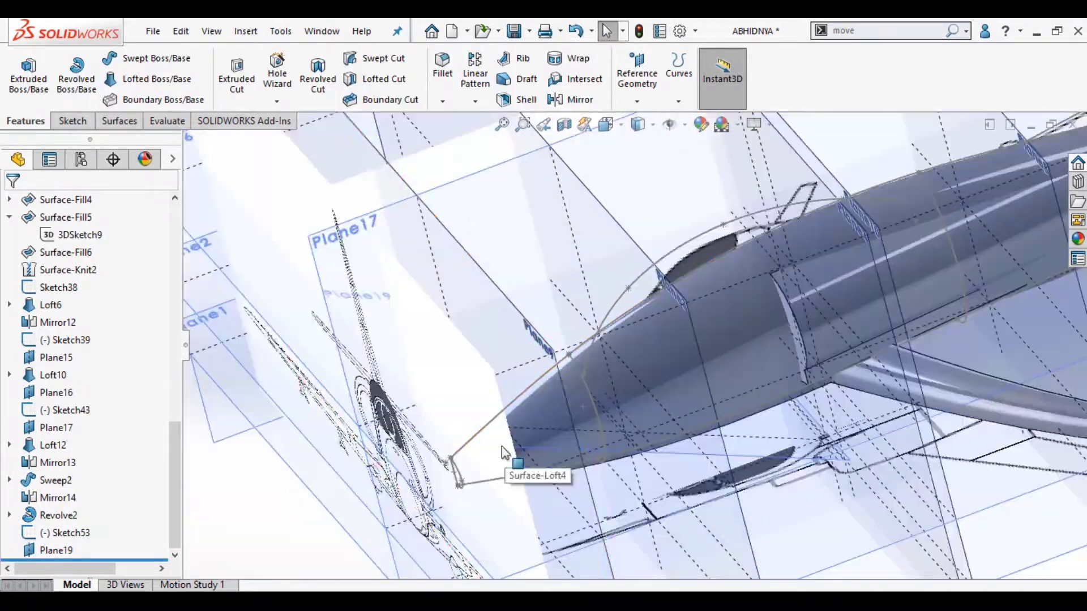
- Sketch an ellipse profile across the nose section on Plane19
click(581, 389)
click(48, 550)
click(85, 519)
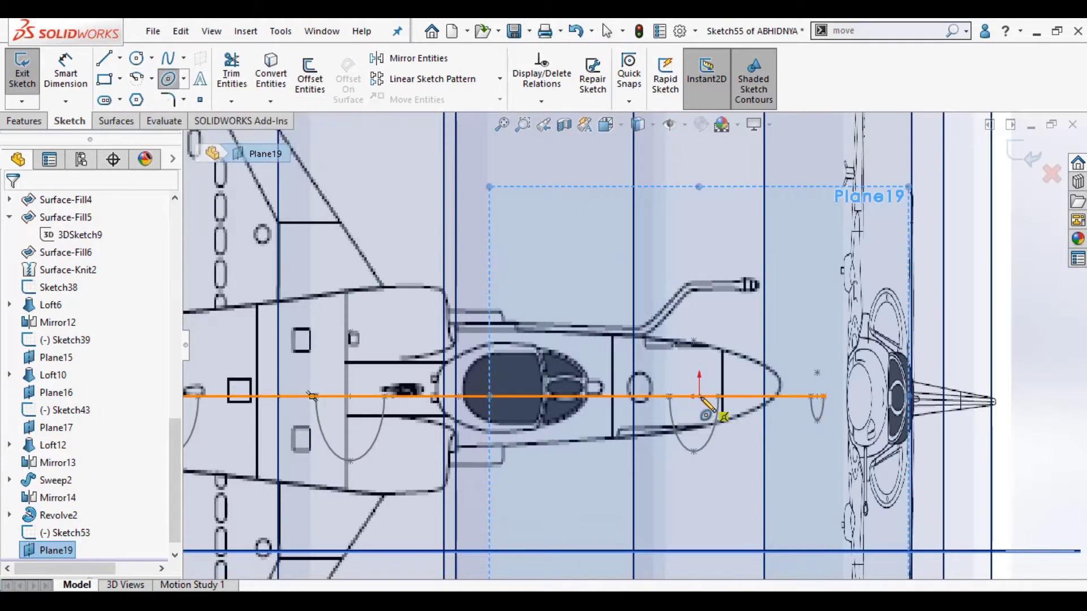
click(728, 424)
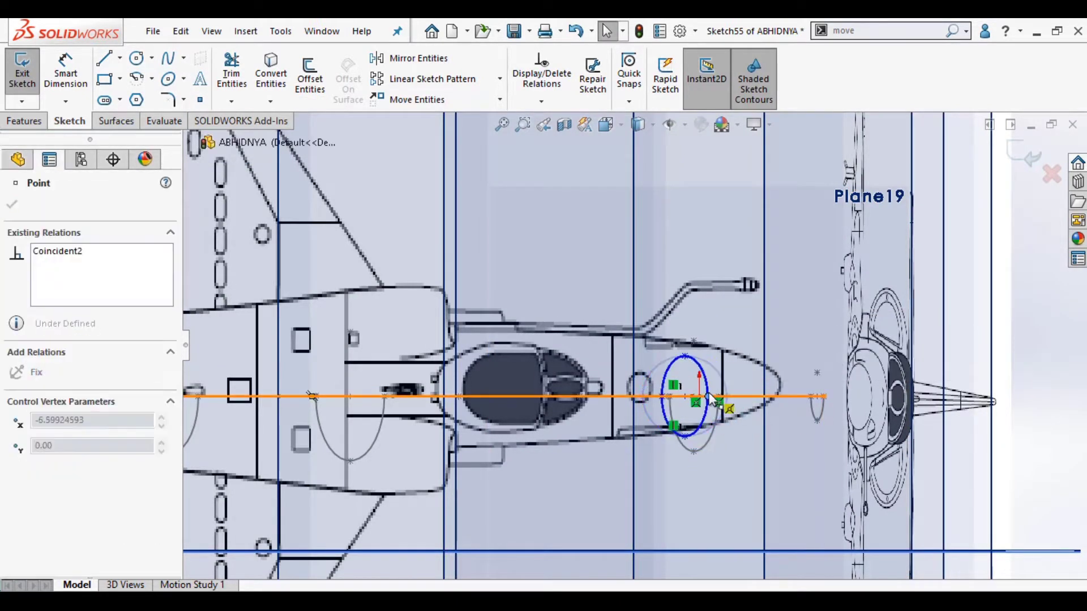
click(22, 73)
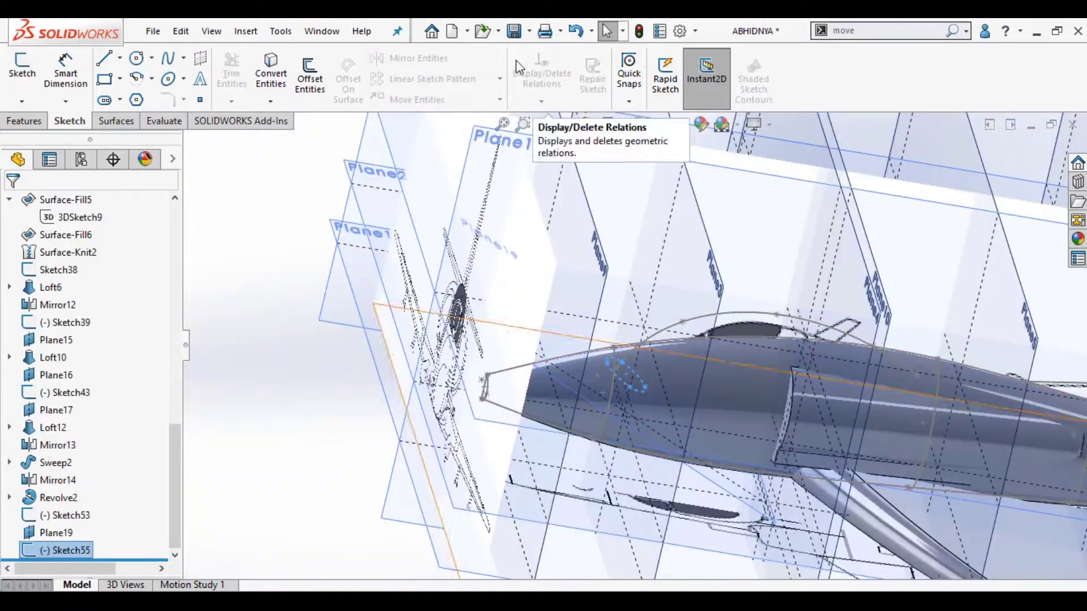
- Sweep Sketch55 along Sketch53 for the canopy, enlarging the ellipse profile
click(661, 335)
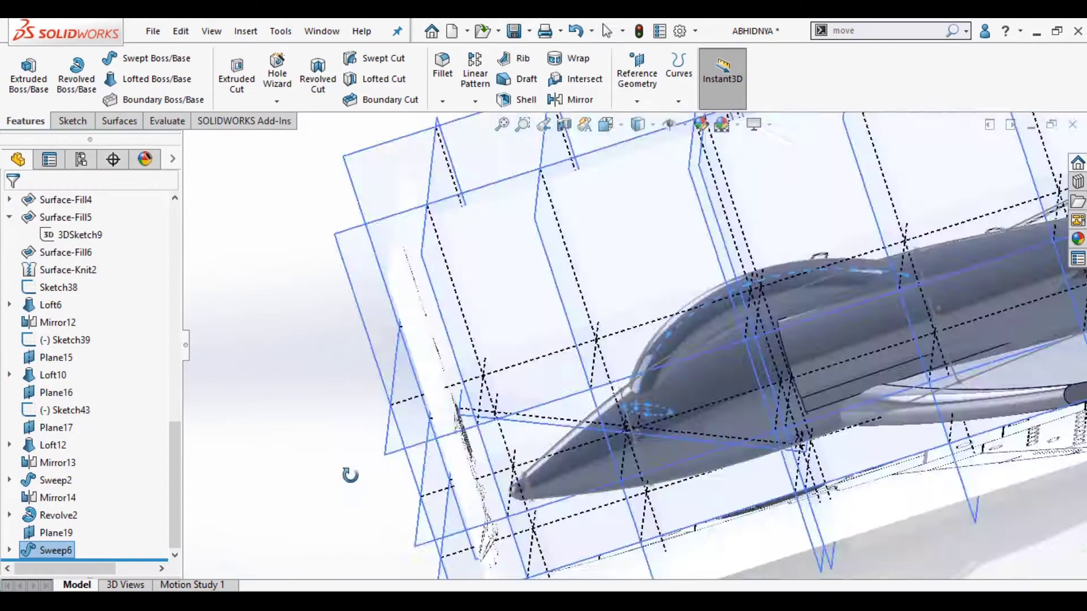
click(657, 430)
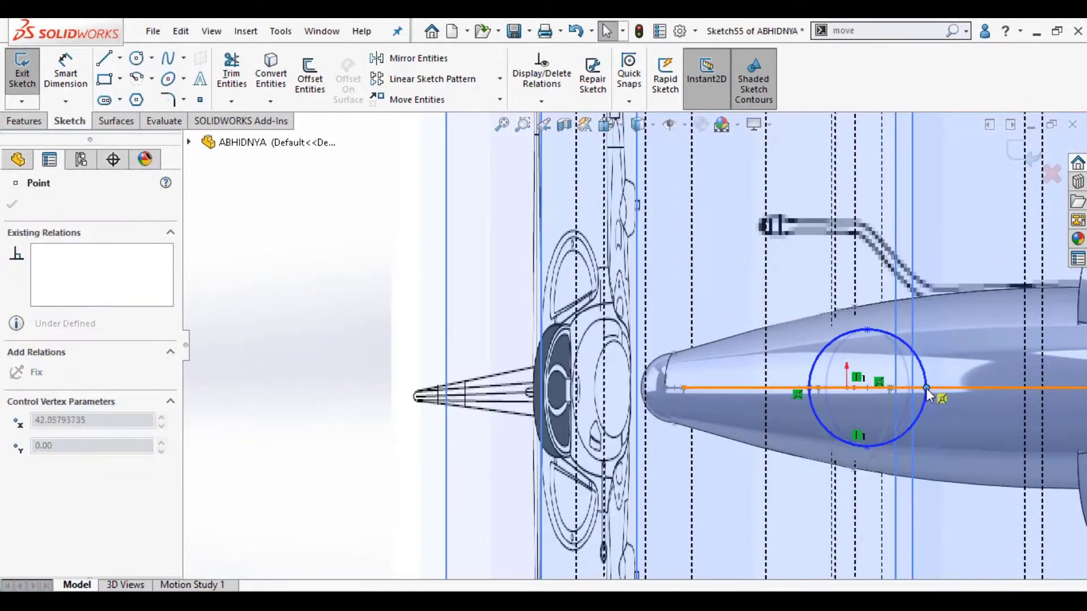
drag(918, 386, 872, 310)
key(ctrl+b)
mouse_move(504, 495)
middle_down()
mouse_move(666, 298)
mouse_move(815, 372)
middle_up()
scroll(814, 371, down, 5)
middle_drag(919, 240, 769, 235)
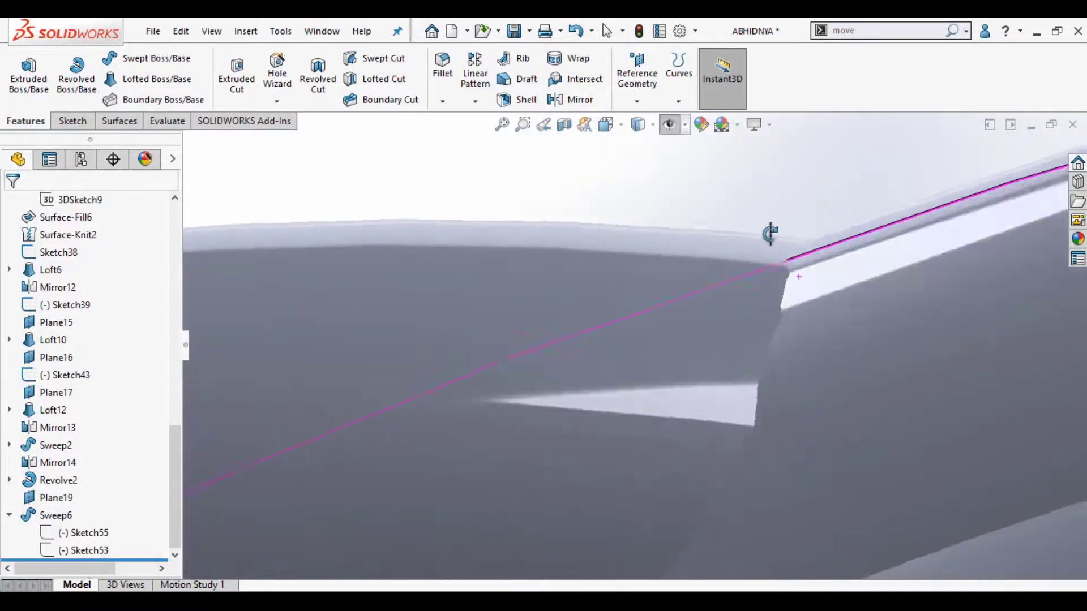
scroll(527, 465, up, 10)
middle_drag(526, 466, 386, 203)
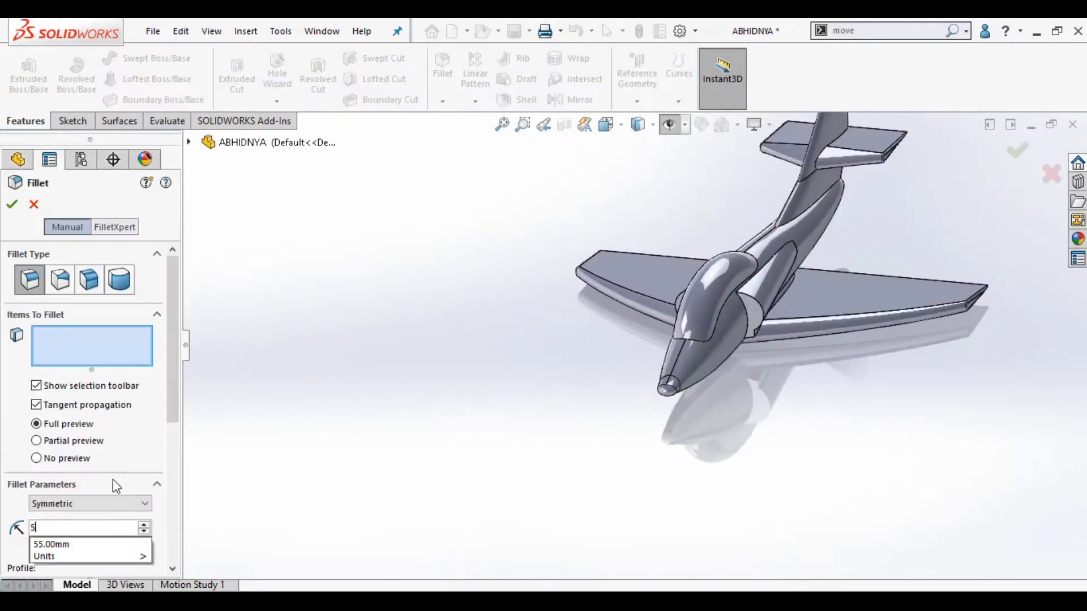
- Rotate the jet to expose more edges for rounding
middle_drag(597, 213, 492, 390)
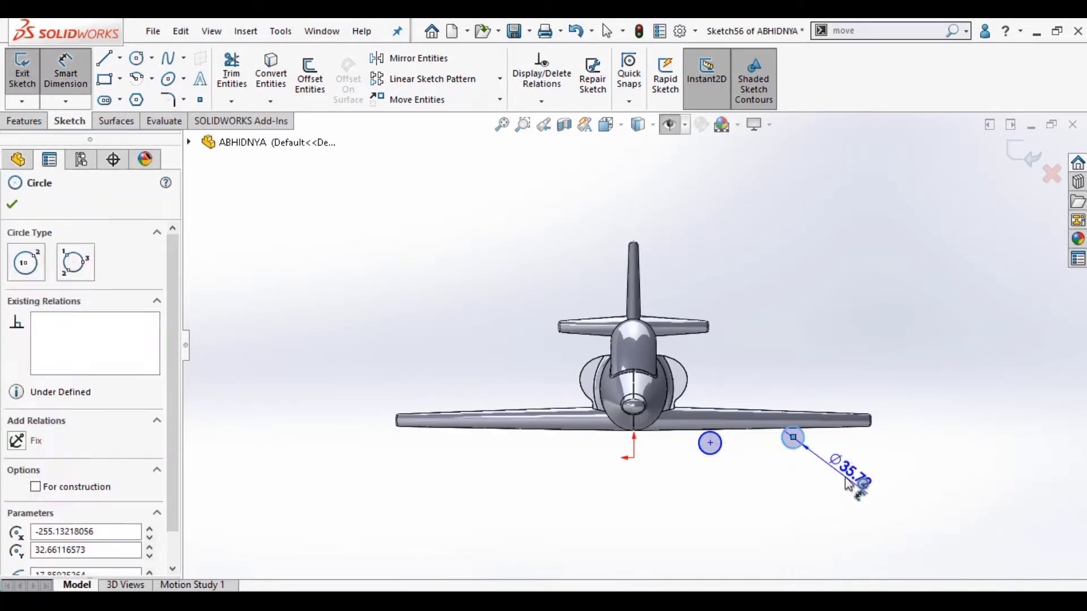
- Trim away the lower arcs of the right-side wheel circles
key(Escape)
scroll(710, 439, down, 8)
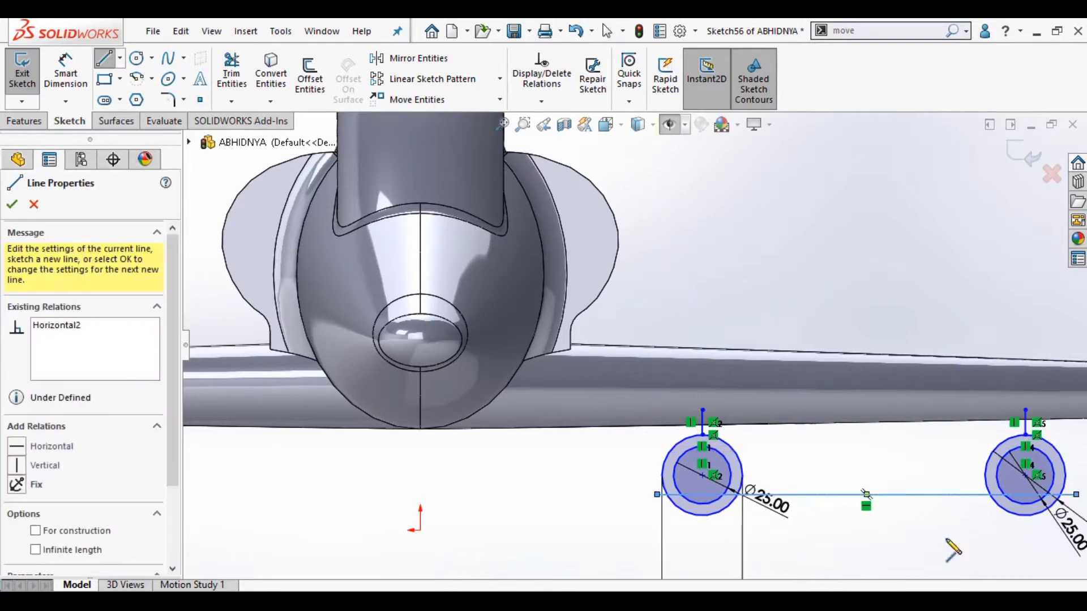
scroll(1004, 551, down, 3)
drag(934, 532, 969, 406)
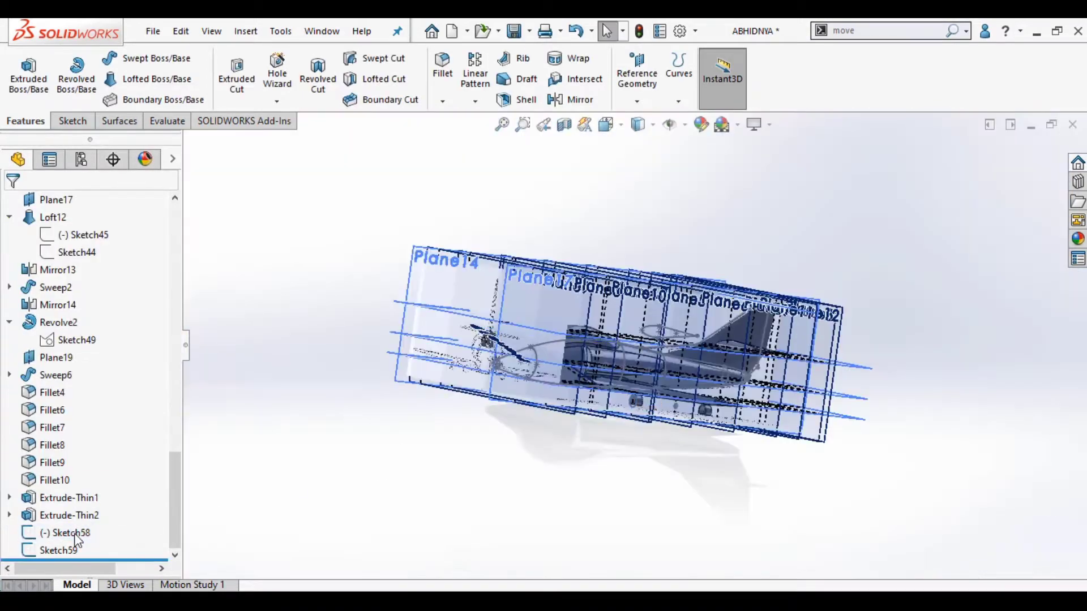
- Save the jet model
key(ctrl+s)
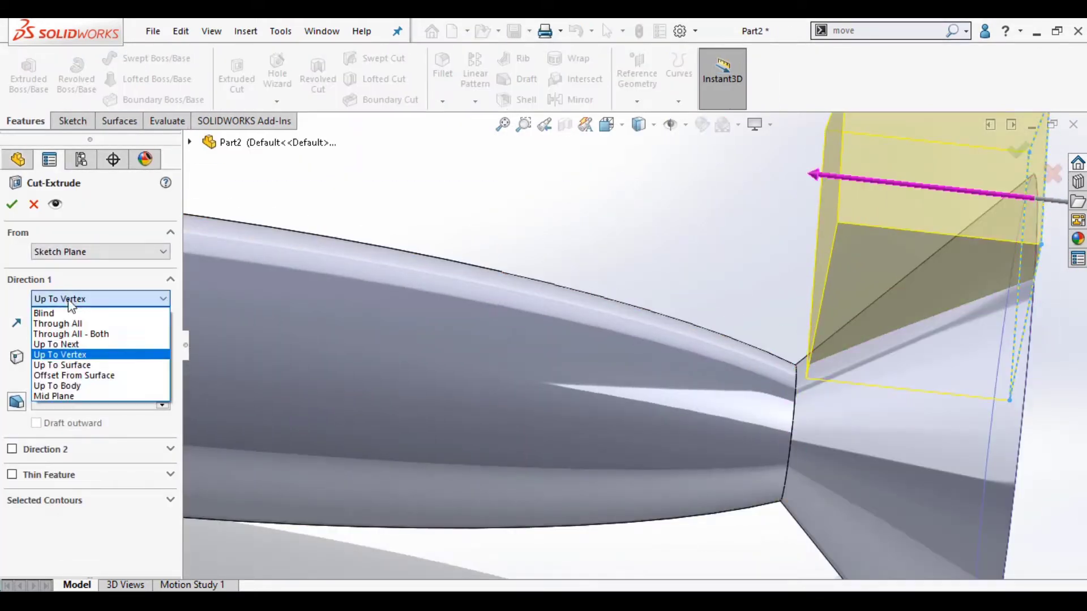
- Set the fin cut to a Blind depth of 15 mm
click(57, 386)
click(101, 315)
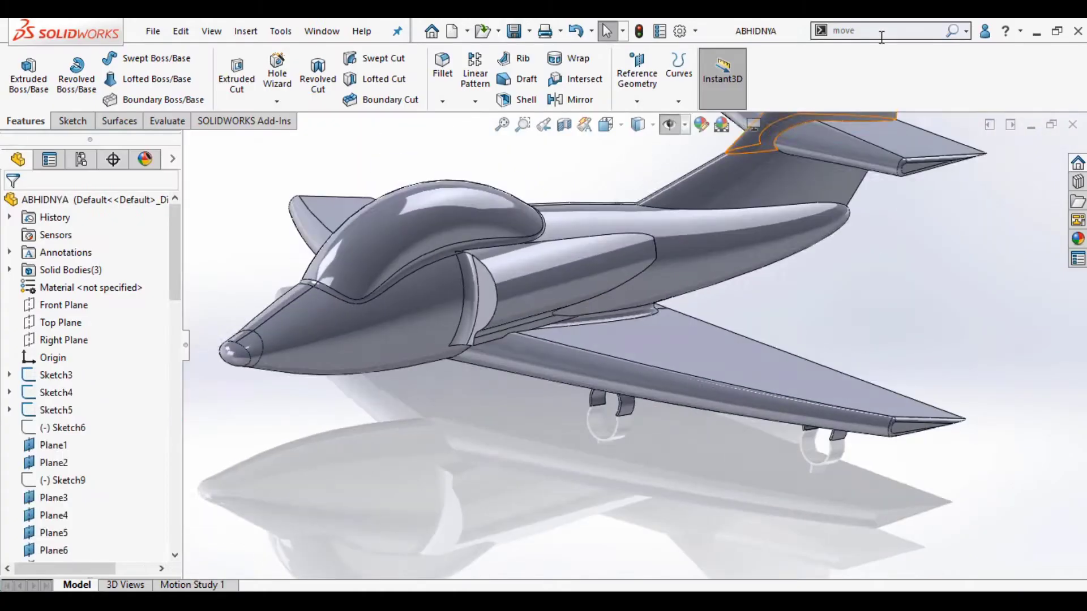
- Insert and place the saved Missile part in the jet model document
text(inser)
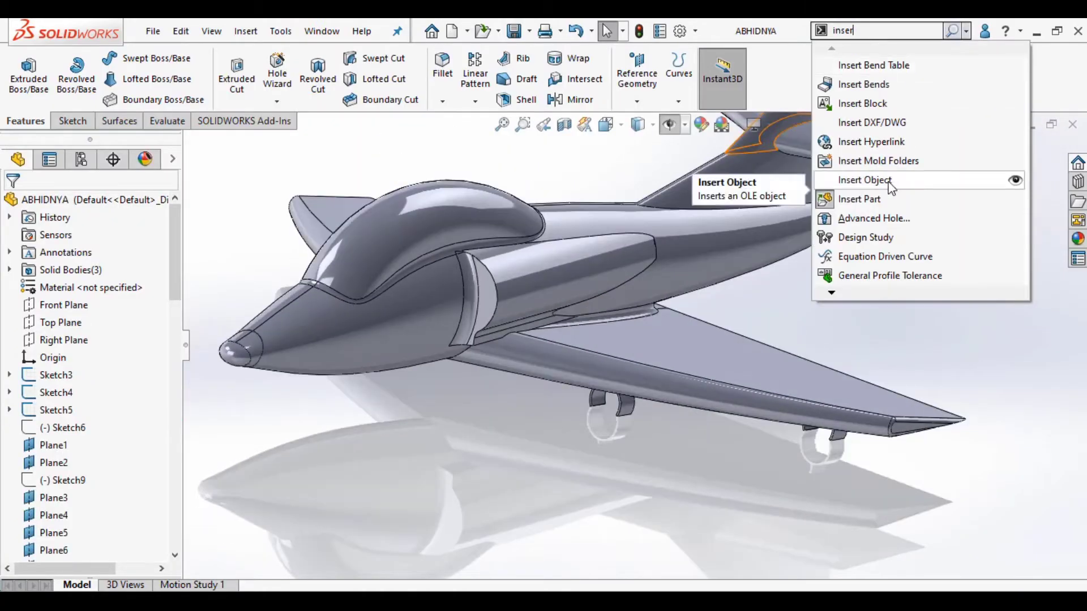
click(877, 197)
click(577, 415)
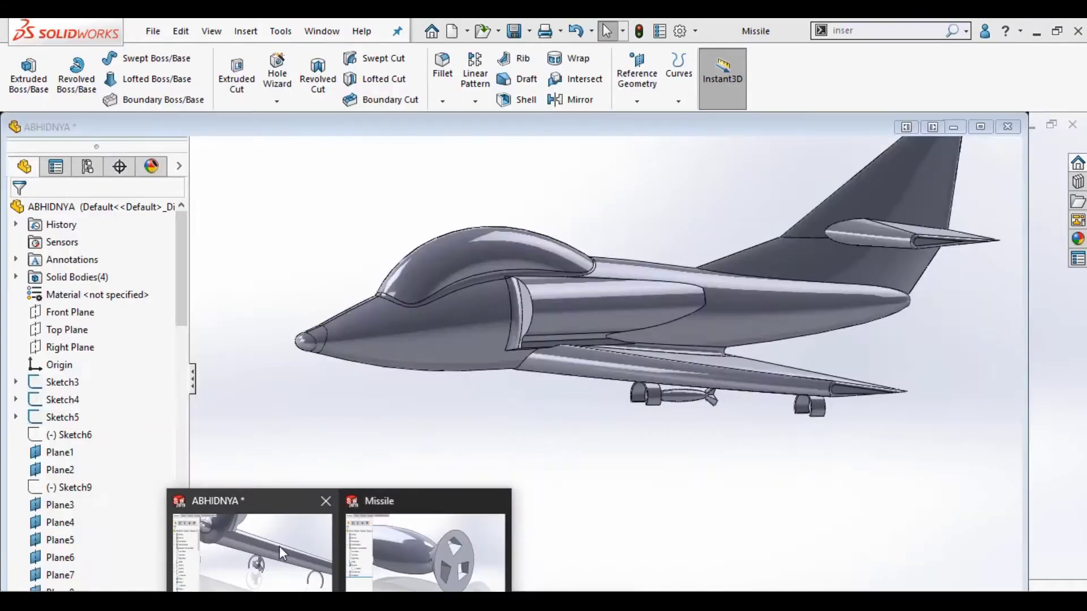
click(279, 546)
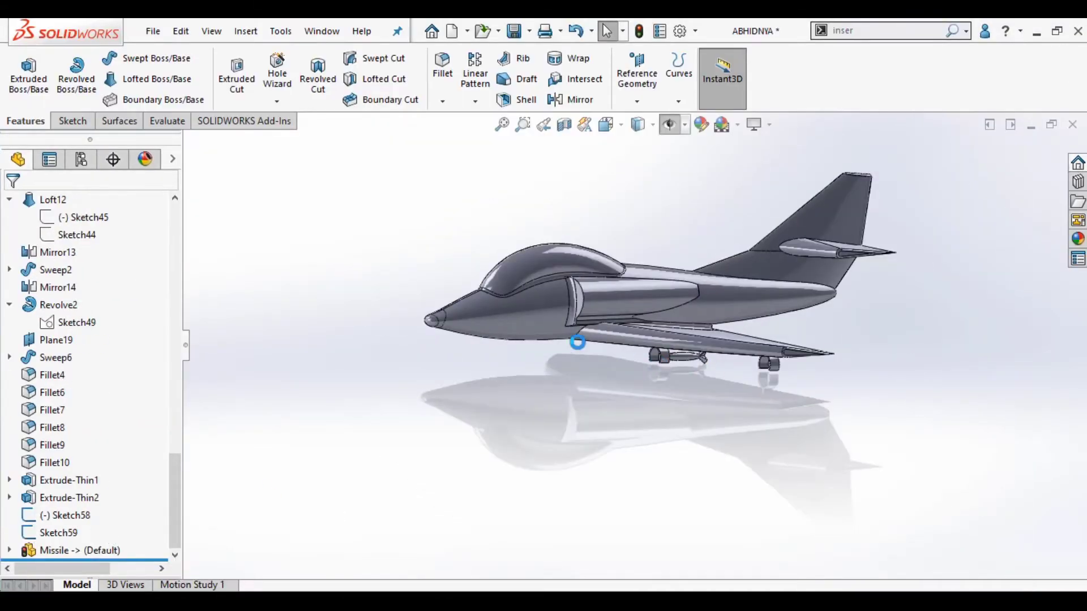